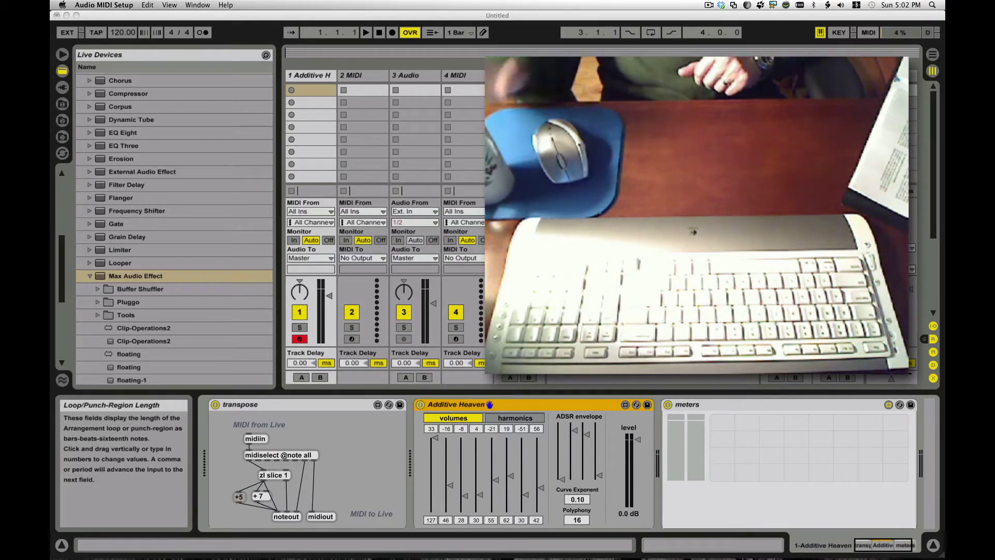
Collapse the Max Audio Effect and Audio Effects folders in the Live device browser
left_click(313, 406)
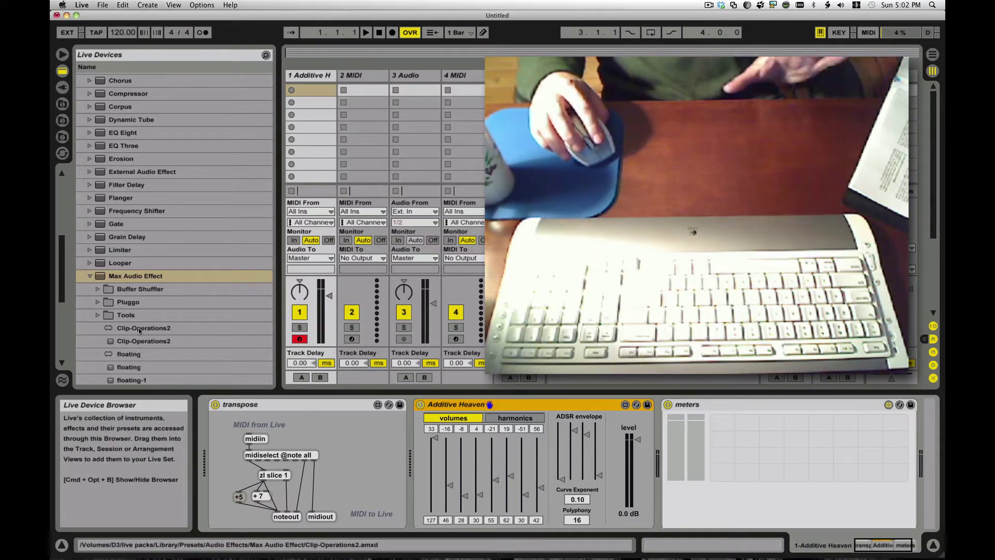
left_click(90, 278)
scroll(90, 259, "up", 5)
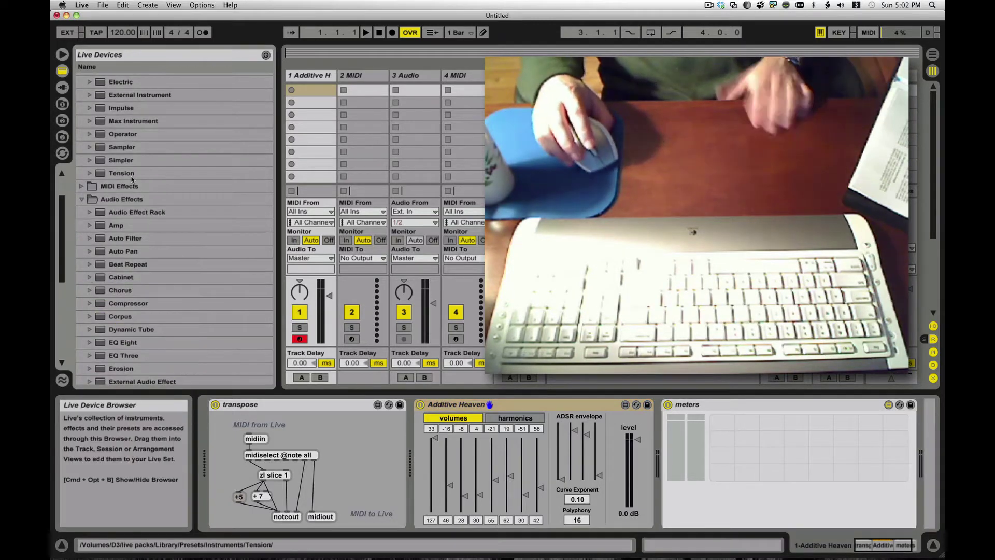
left_click(82, 200)
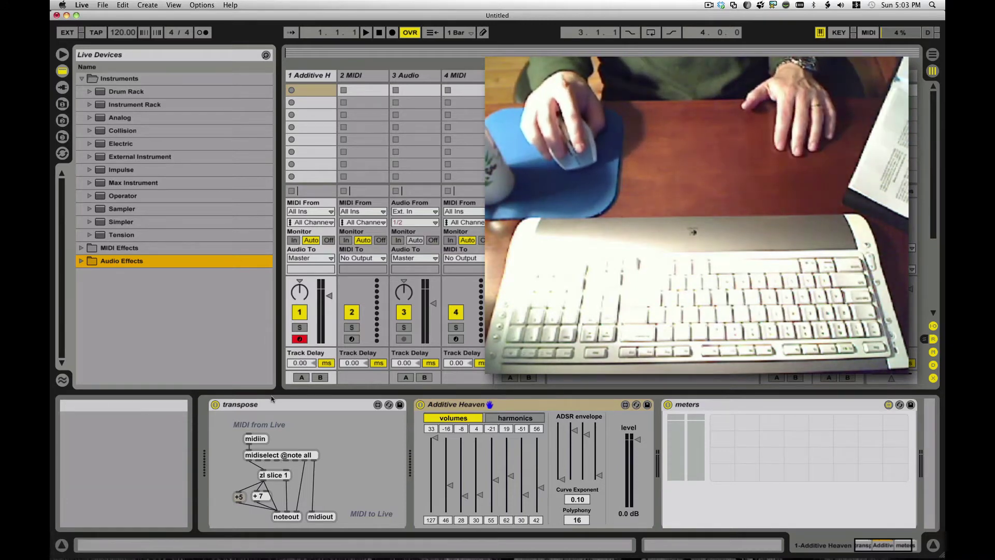
Examine the transpose, Additive Heaven and meters devices in the first track's device chain
left_click(327, 76)
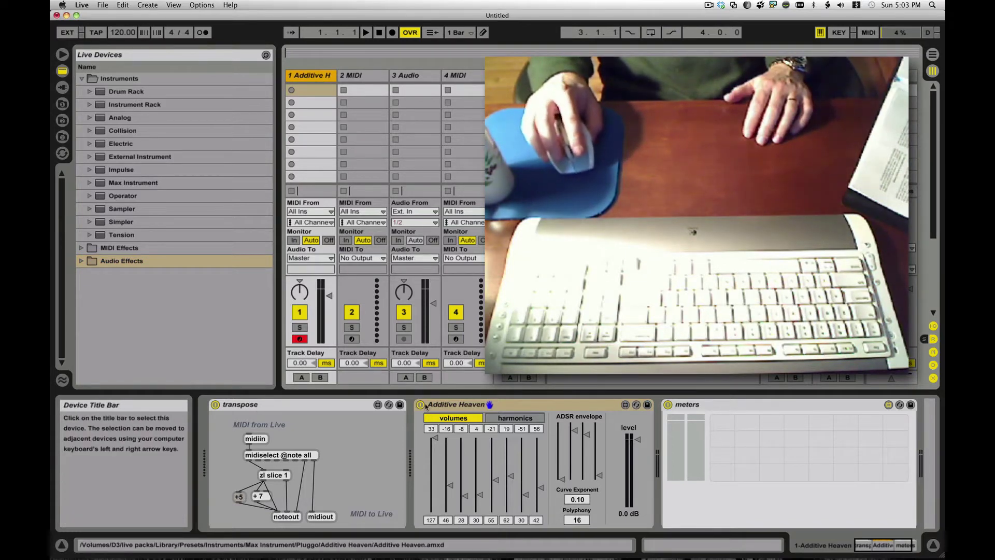
left_click(284, 405)
left_click(543, 406)
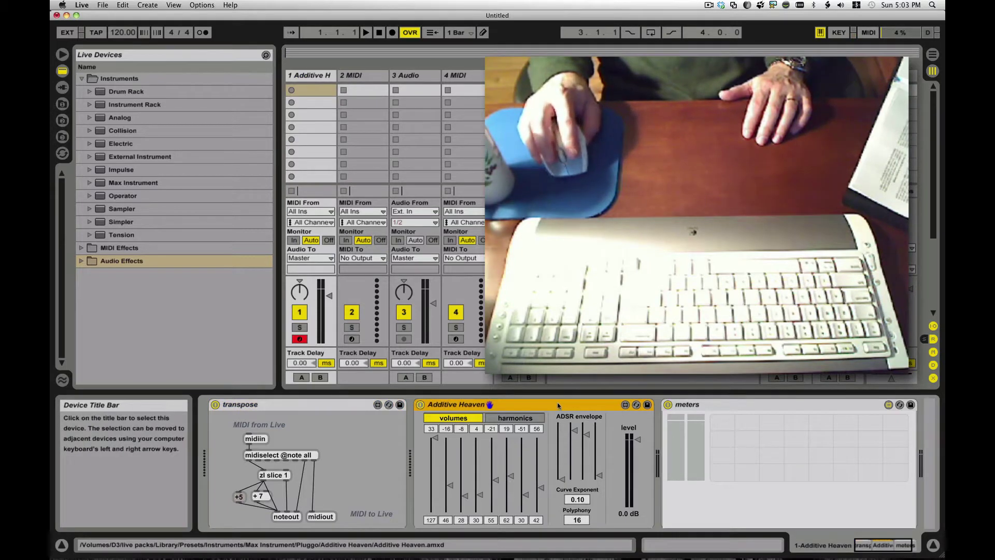
left_click(743, 404)
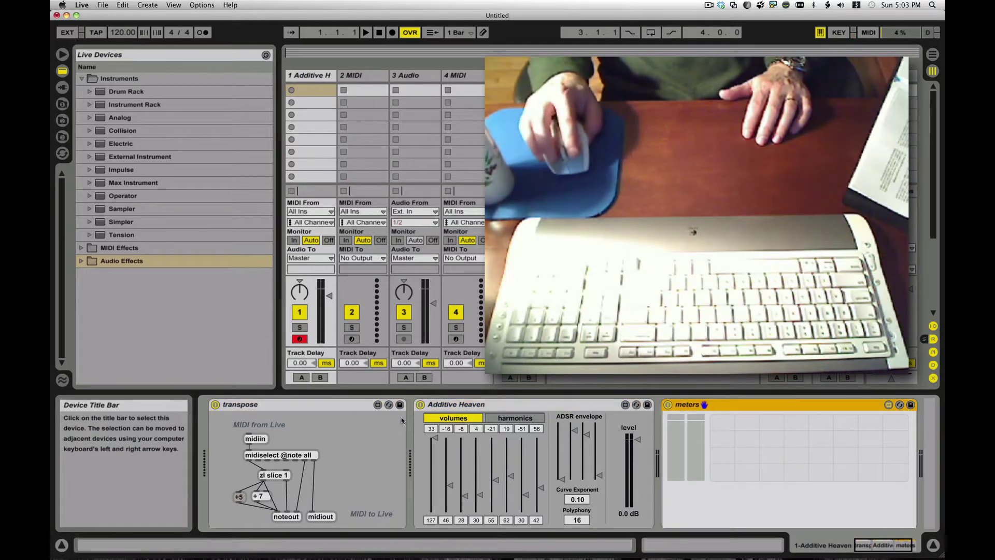
left_click(332, 406)
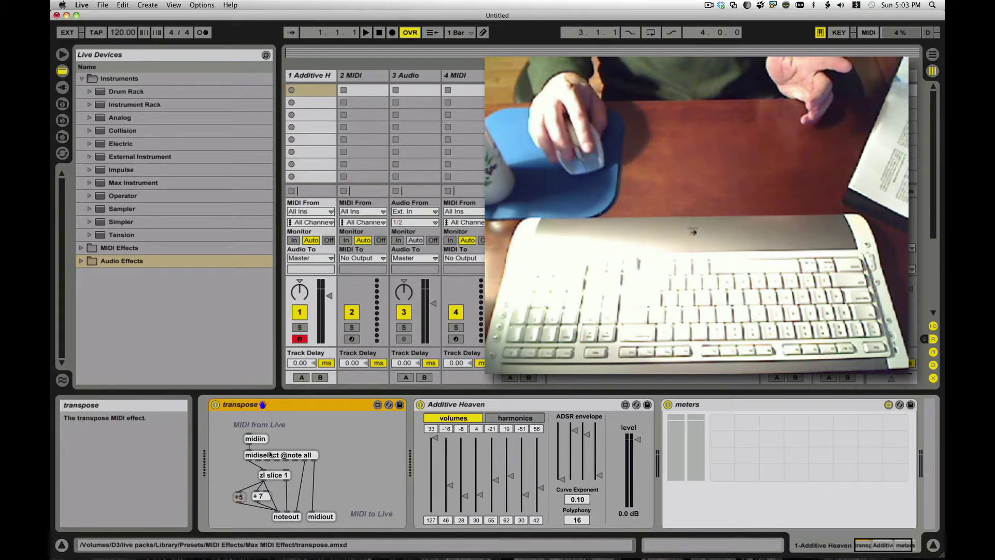
left_click(583, 409)
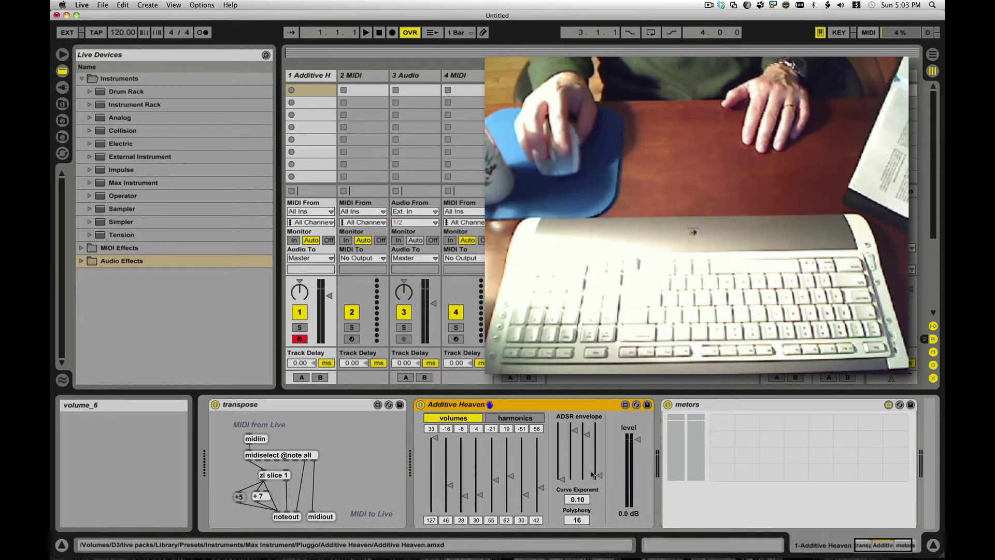
left_click(749, 404)
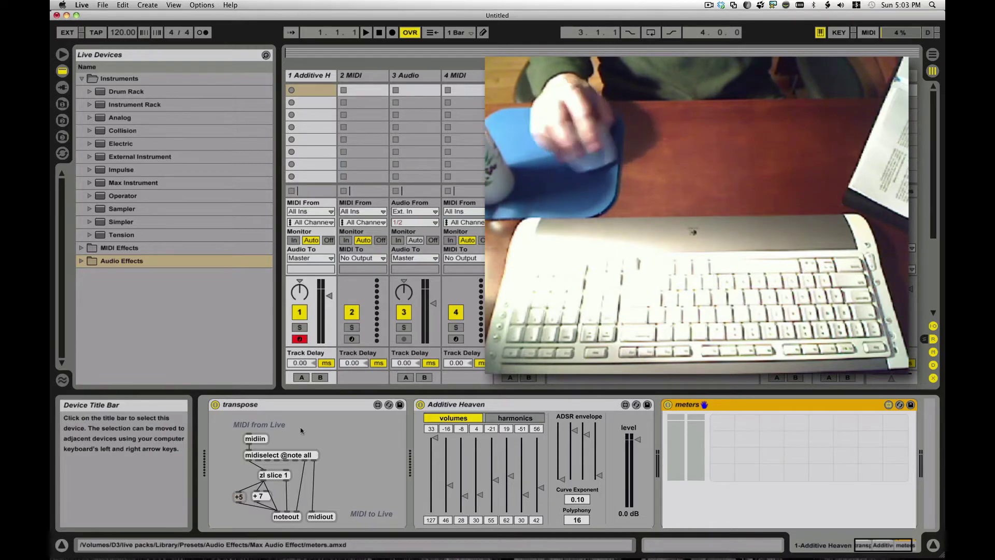
Look through the Instruments, MIDI Effects and Audio Effects folders for the three kinds of Max devices
left_click(80, 79)
left_click(80, 80)
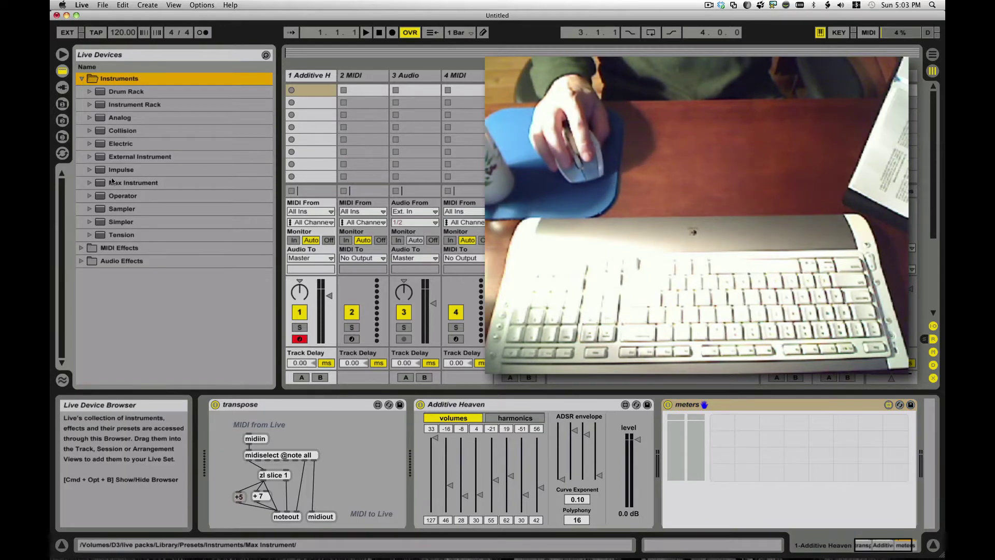
left_click(81, 78)
left_click(82, 92)
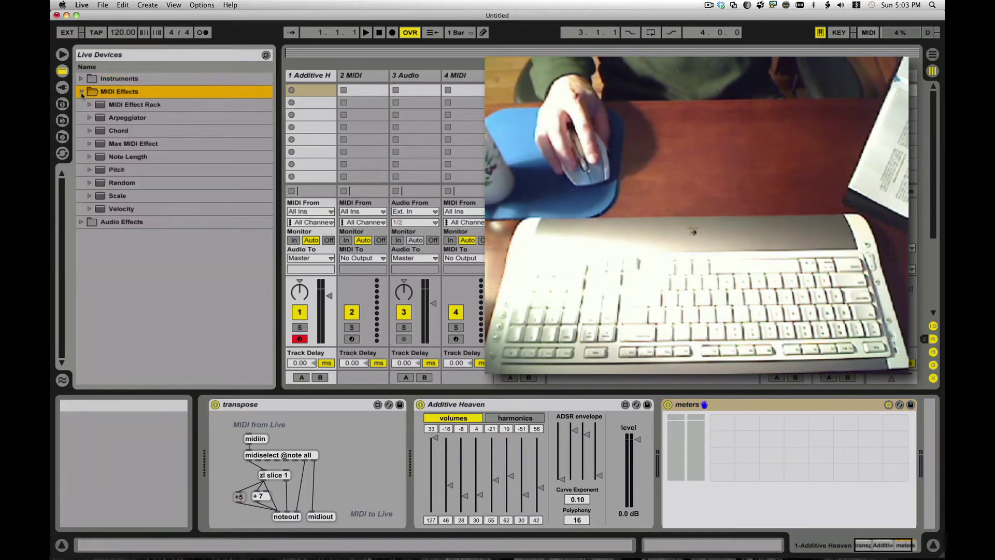
left_click(82, 92)
left_click(81, 104)
scroll(132, 331, "down", 7)
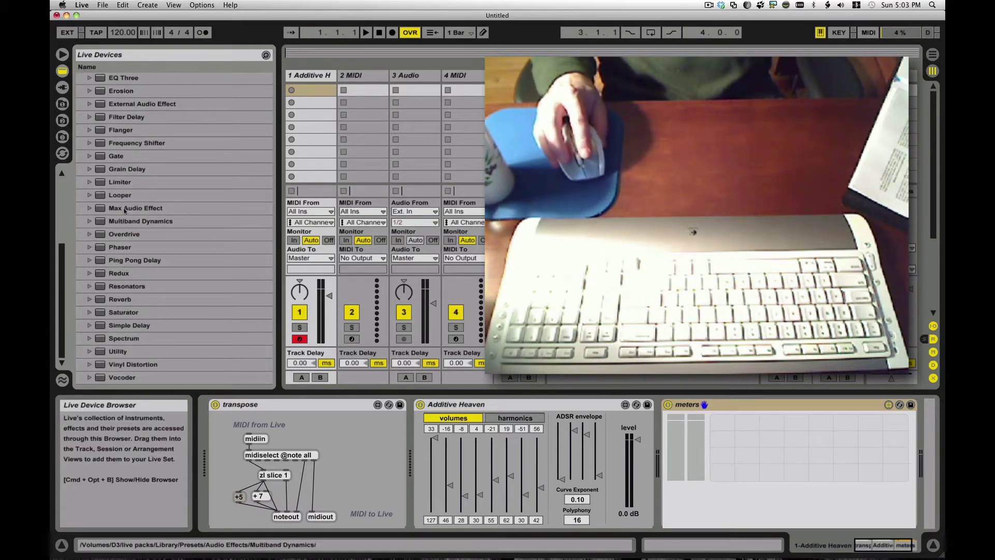
scroll(125, 218, "up", 7)
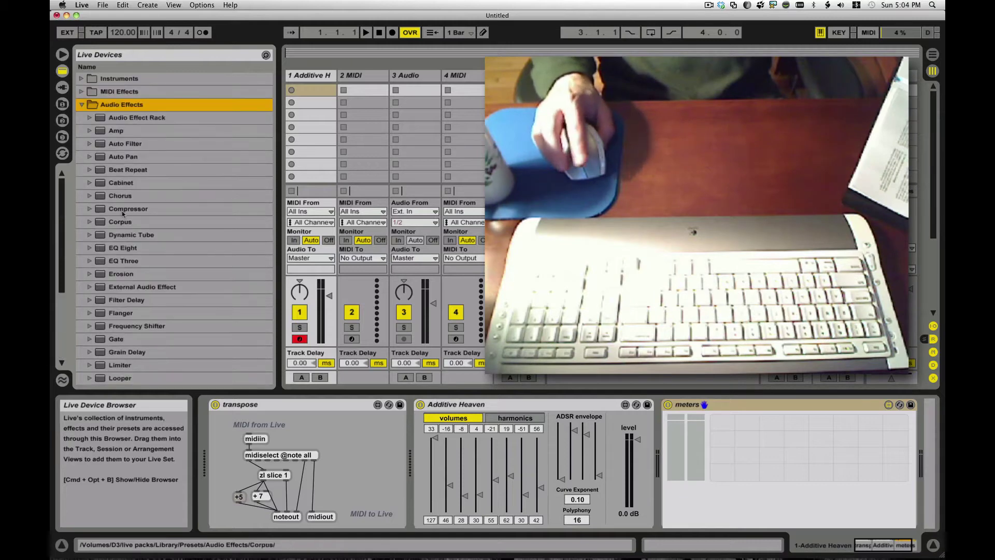
left_click(81, 104)
Create a new MIDI track containing a blank Max MIDI Effect, and add a blank Max Audio Effect after it
left_click(81, 91)
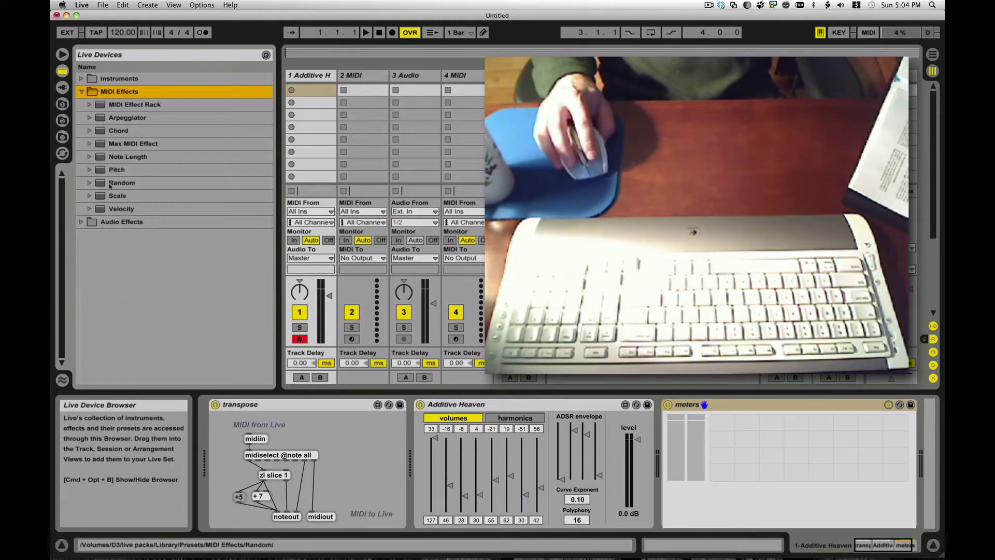
left_click_drag(130, 143, 549, 161)
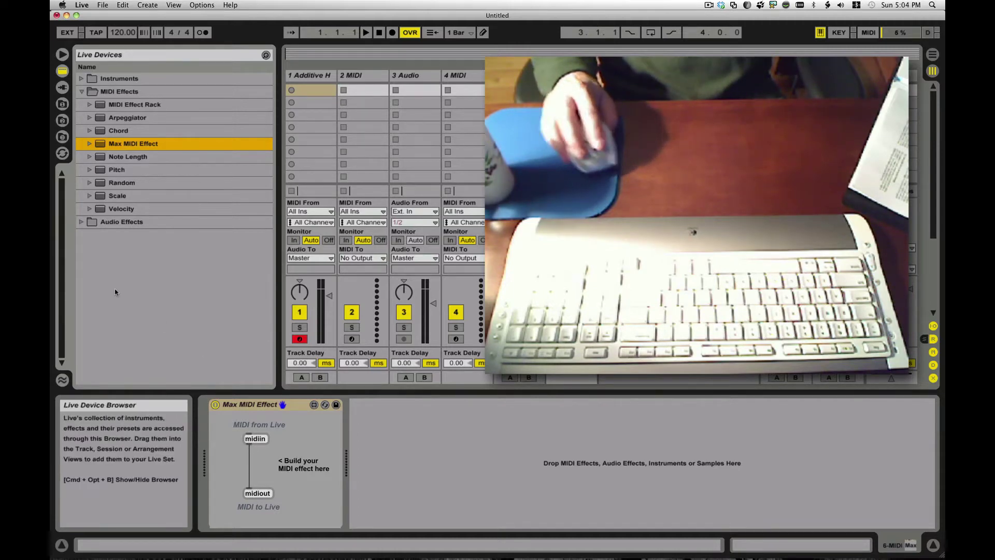
left_click(83, 223)
scroll(111, 331, "down", 6)
left_click_drag(108, 351, 399, 446)
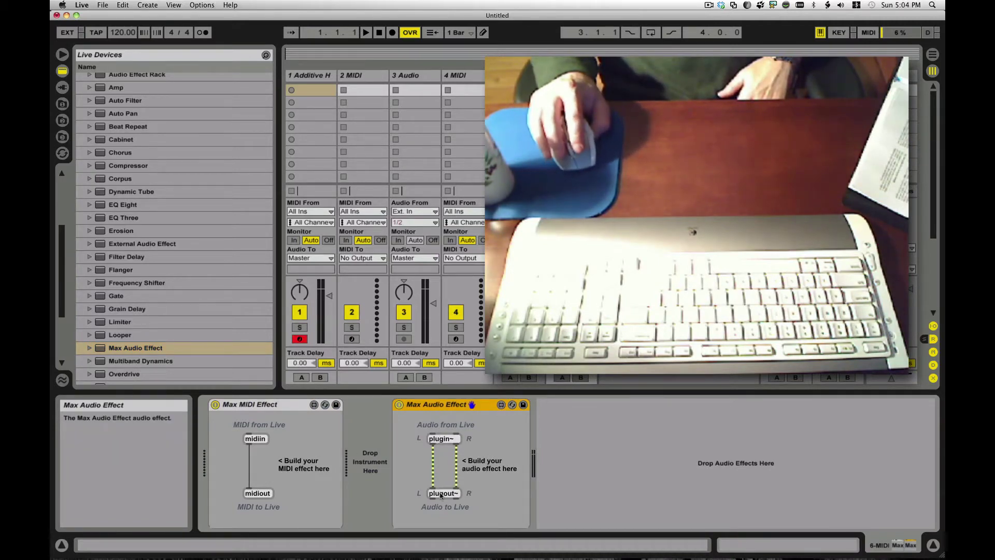
Insert the Pluggo Bassline Max instrument between the Max MIDI Effect and the Max Audio Effect
scroll(137, 258, "up", 5)
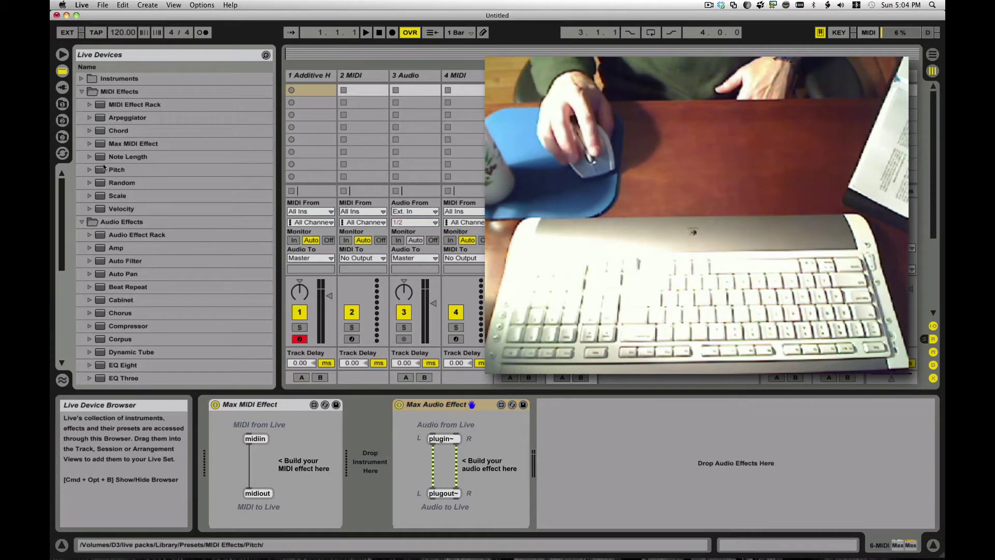
left_click(80, 96)
key("Up")
key("Right")
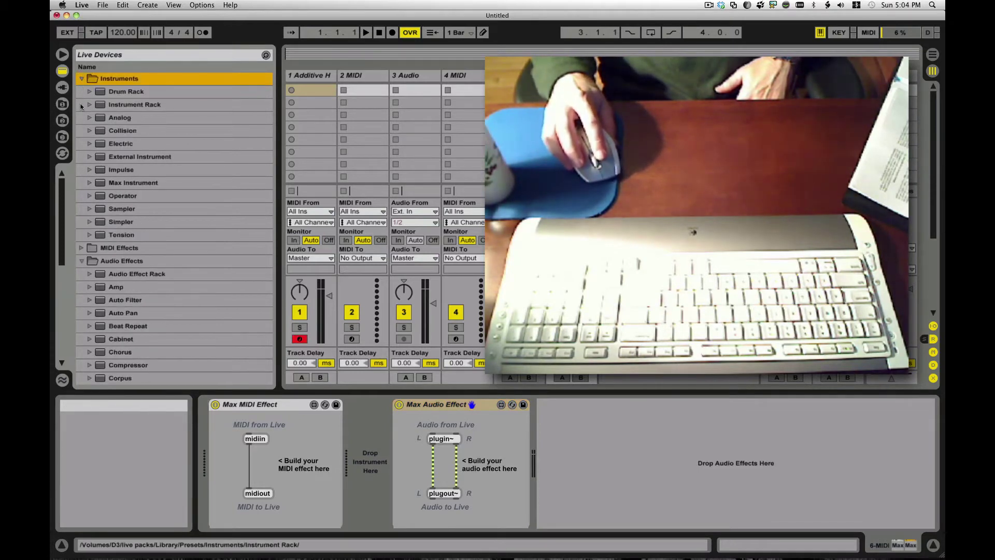
left_click(88, 183)
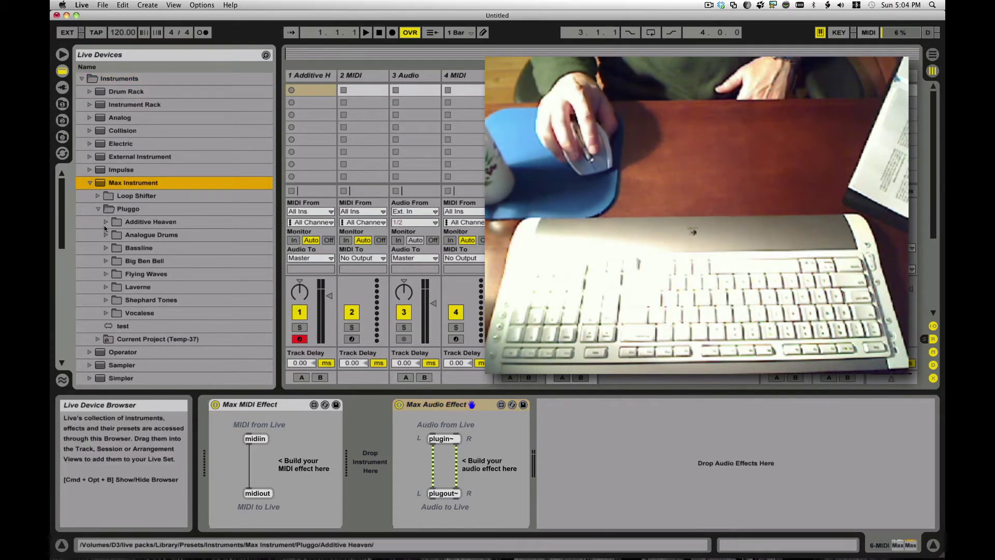
left_click(105, 248)
left_click_drag(142, 261, 356, 433)
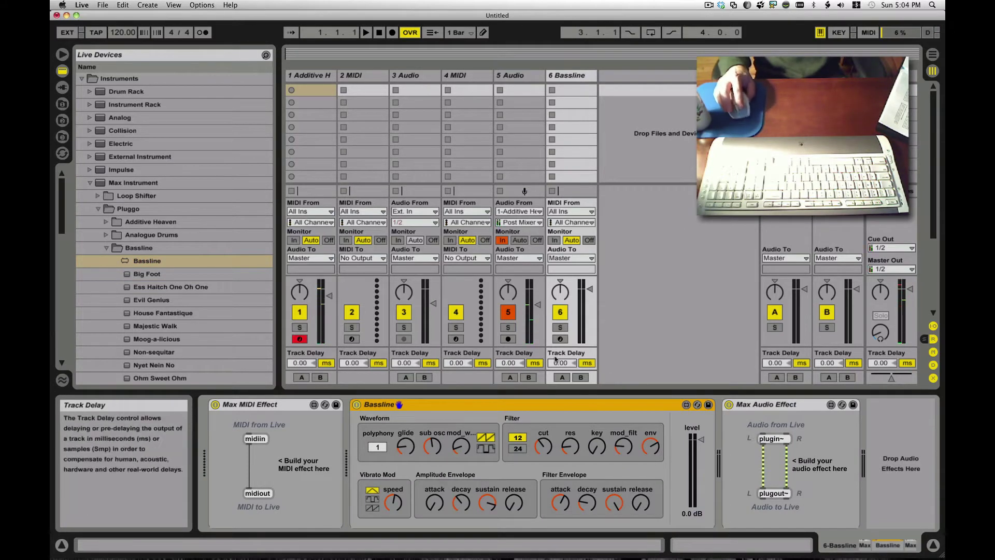
Arm the Bassline track for recording, and deactivate and reactivate its Bassline instrument to test the signal chain
left_click(560, 339)
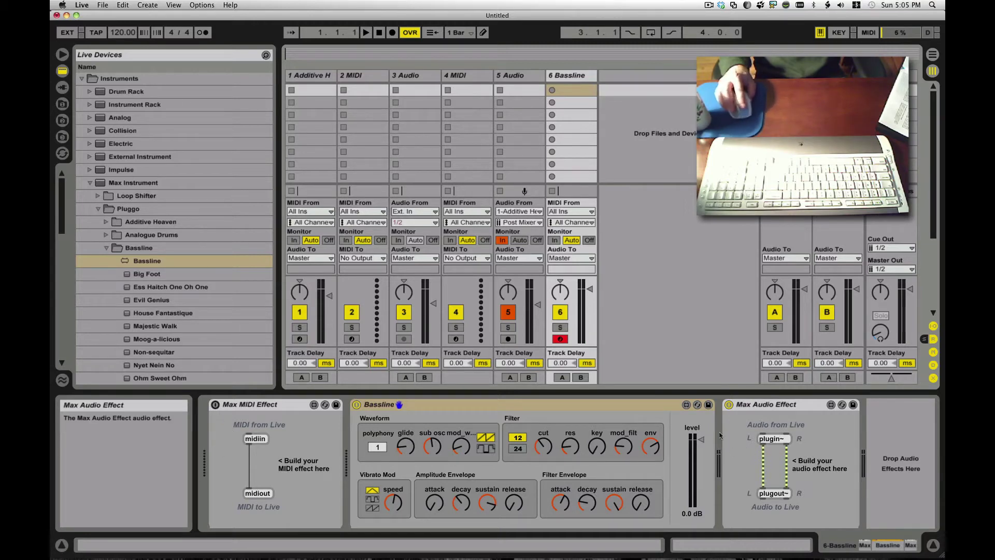
left_click(356, 405)
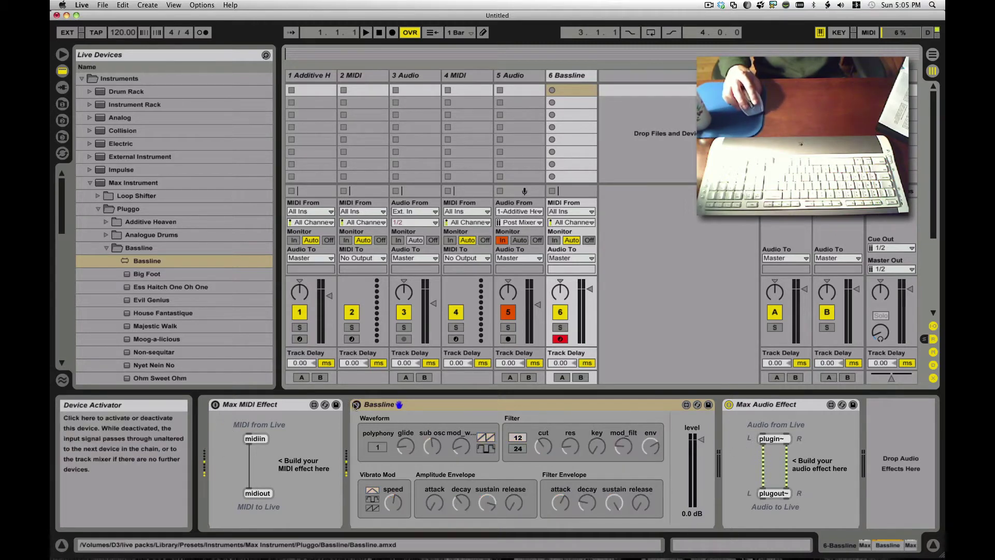
left_click(356, 405)
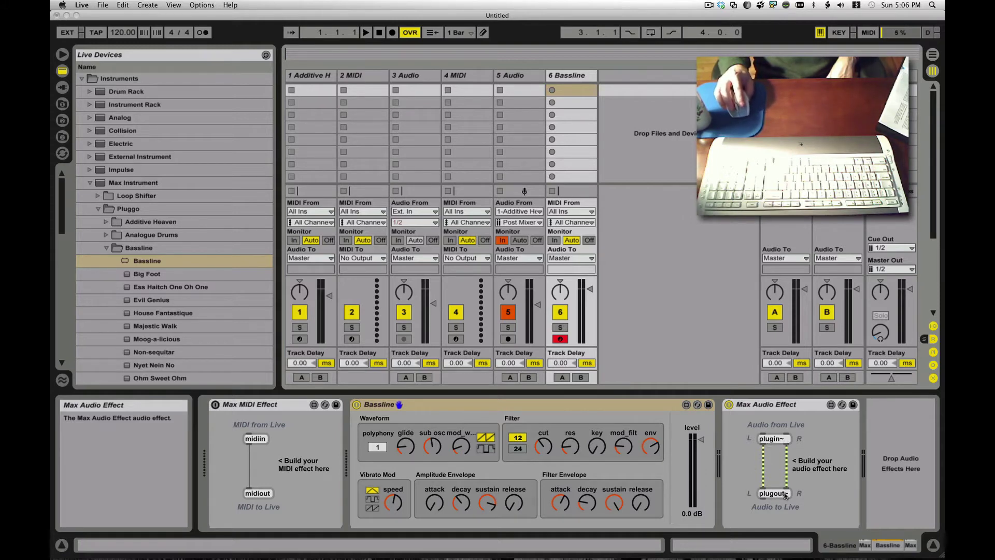
Open the Max Audio Effect in the Max editor and enlarge the patcher window
left_click(831, 405)
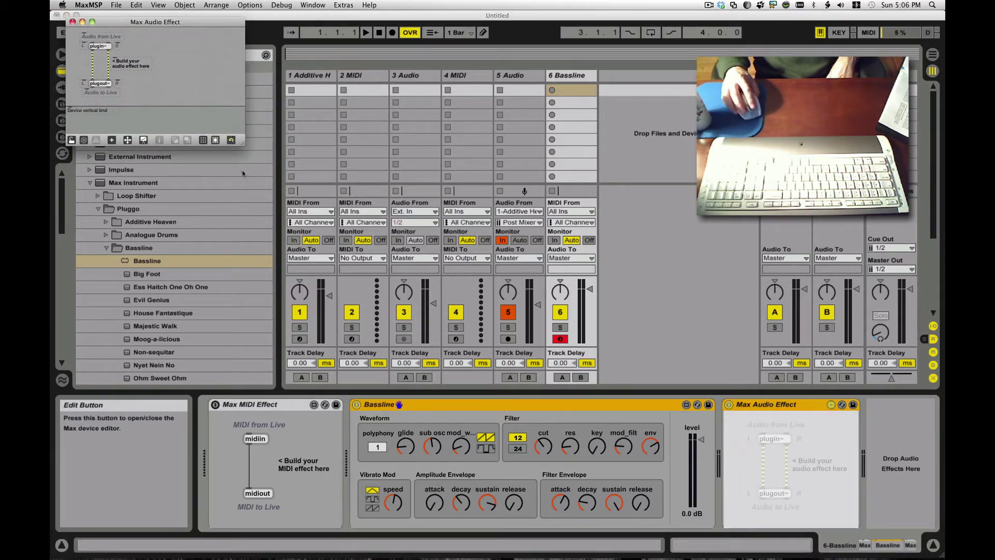
left_click_drag(241, 142, 460, 288)
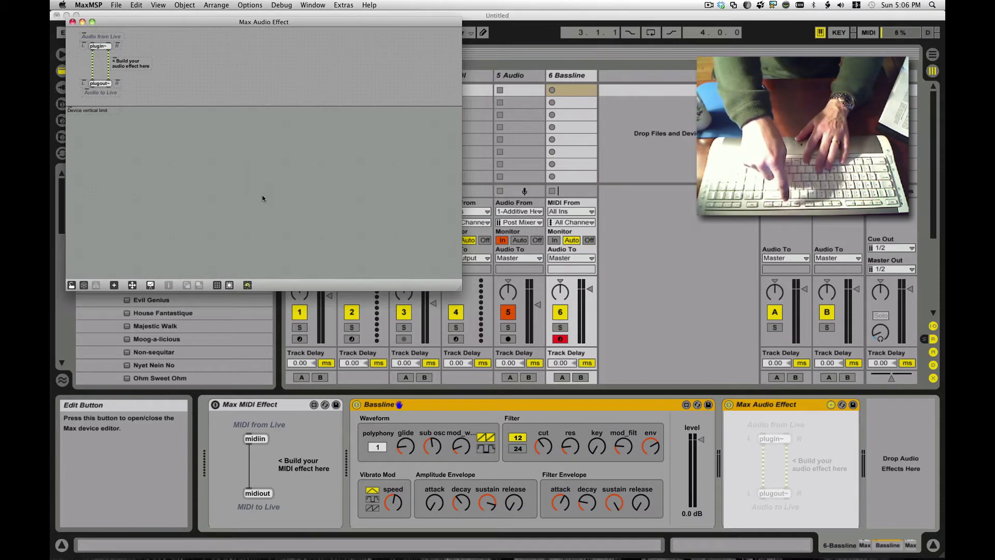
scroll(262, 198, "down", 3)
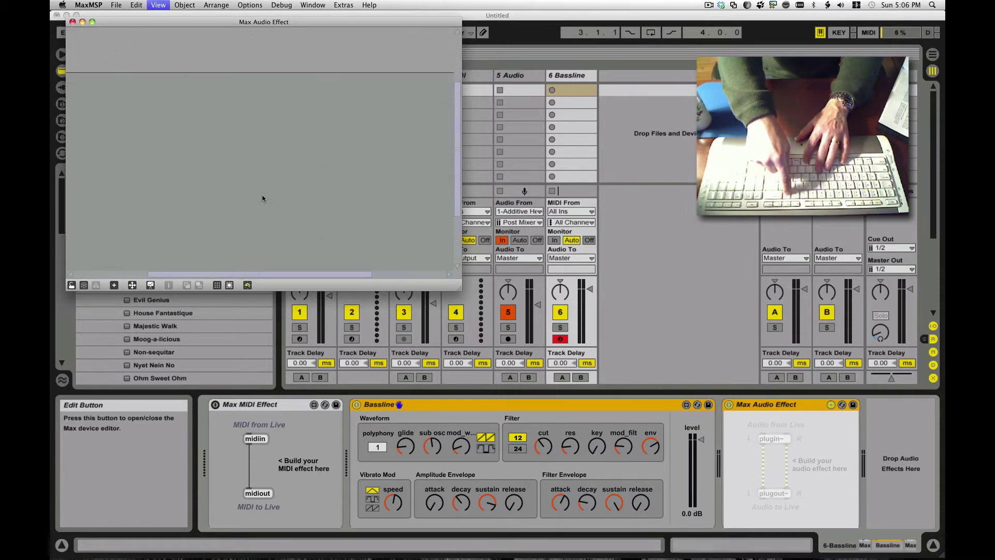
left_click_drag(266, 274, 194, 274)
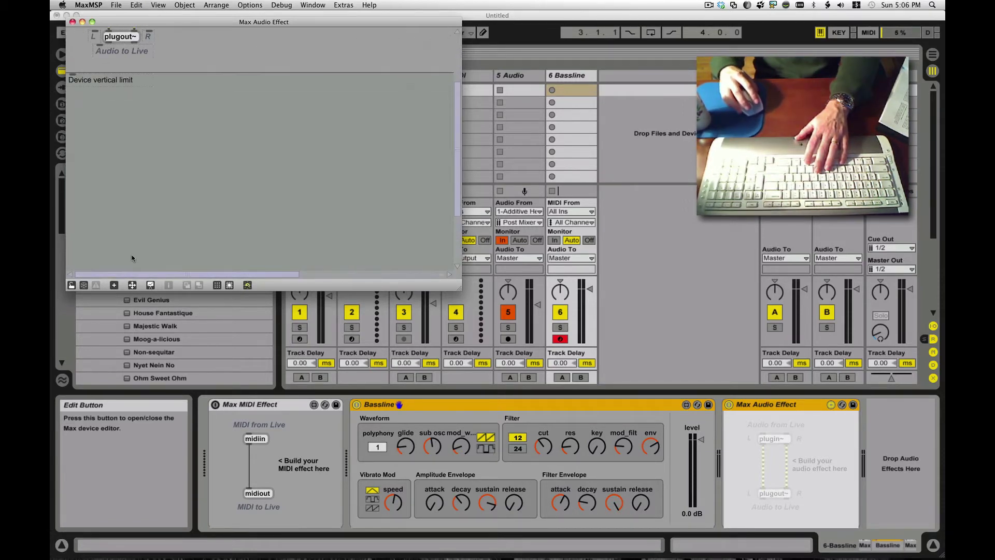
left_click_drag(457, 169, 457, 74)
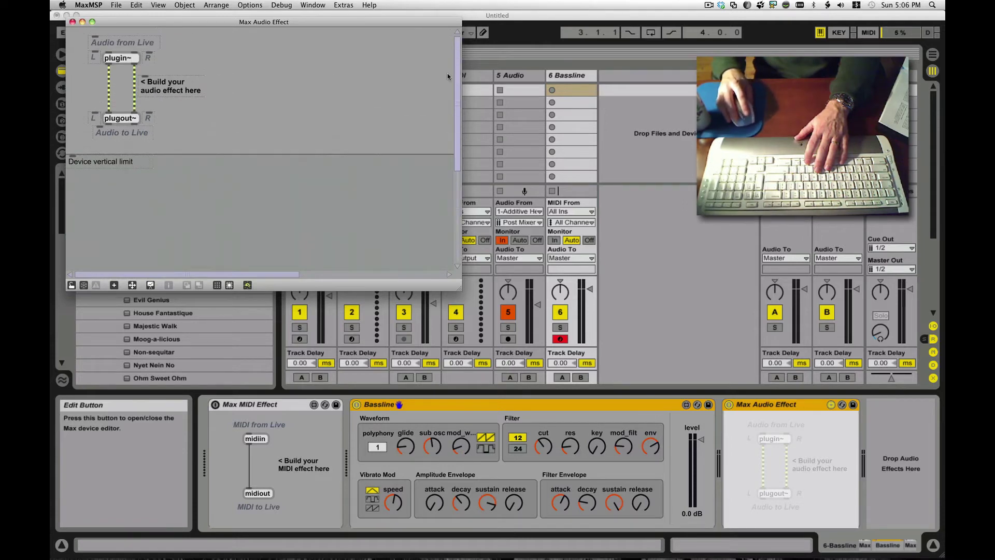
key("super+equal")
key("super+equal")
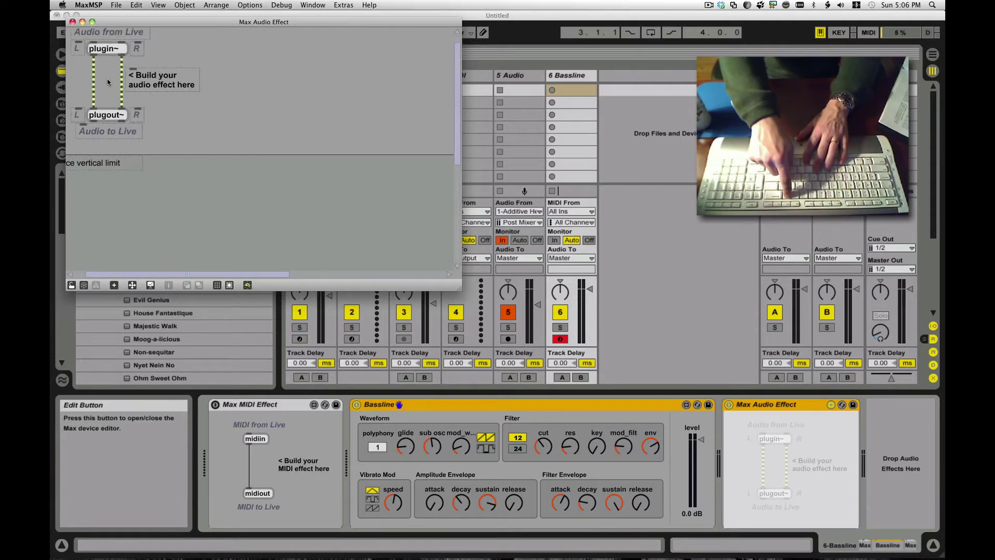
scroll(133, 200, "left", 3)
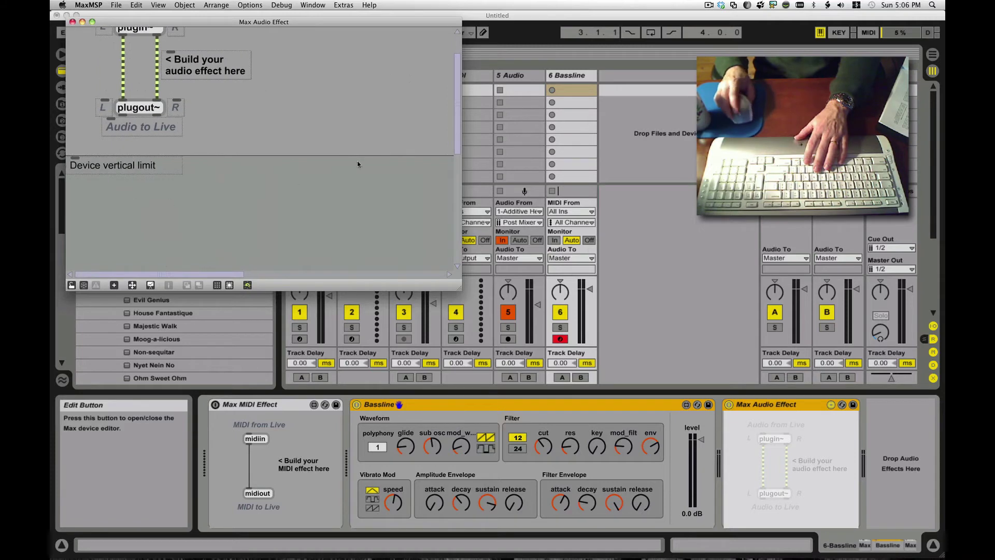
scroll(333, 171, "up", 3)
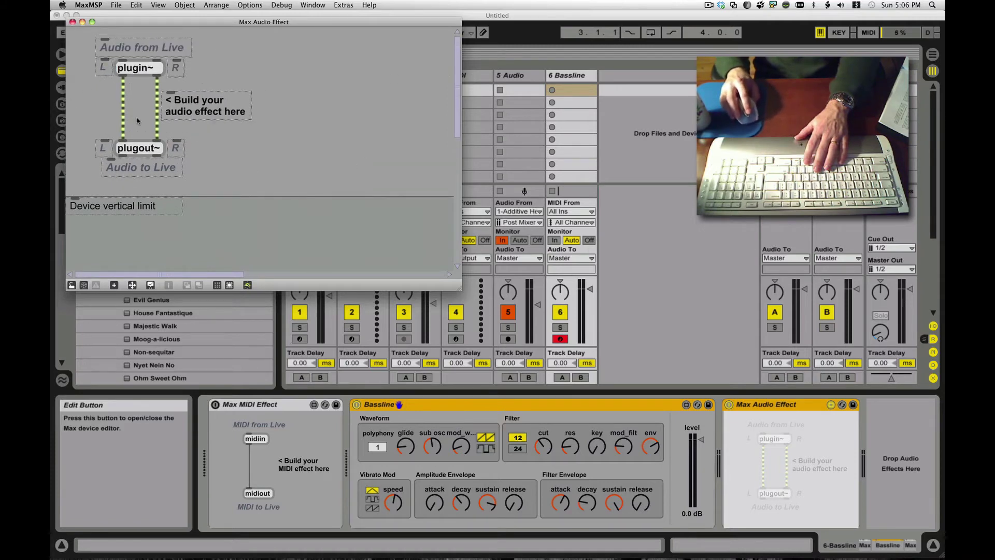
Delete both patch cords connecting plugin~ to plugout~ in the Max Audio Effect patch
mouse_move(131, 156)
left_mouse_down()
mouse_move(305, 154)
mouse_move(138, 140)
mouse_move(136, 154)
left_mouse_up()
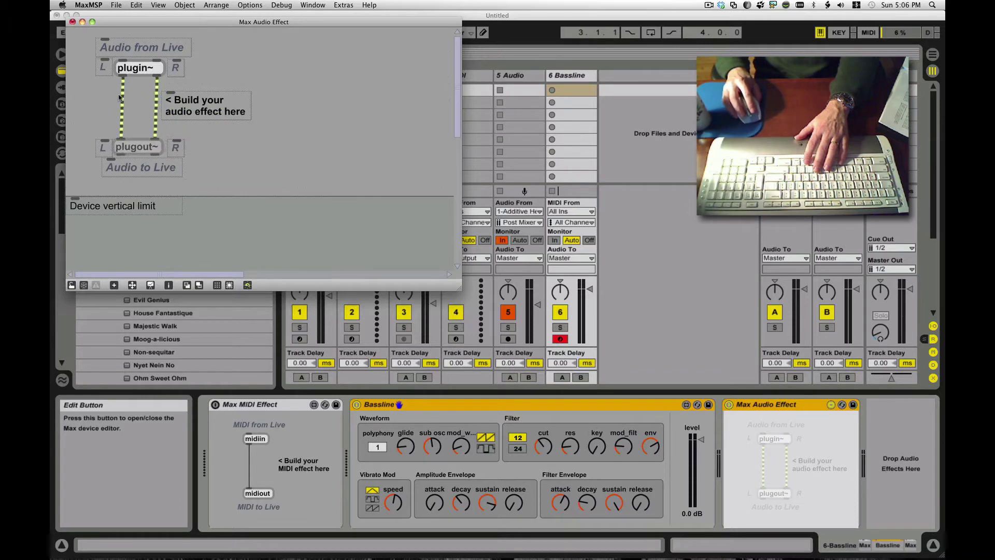
left_click(124, 111)
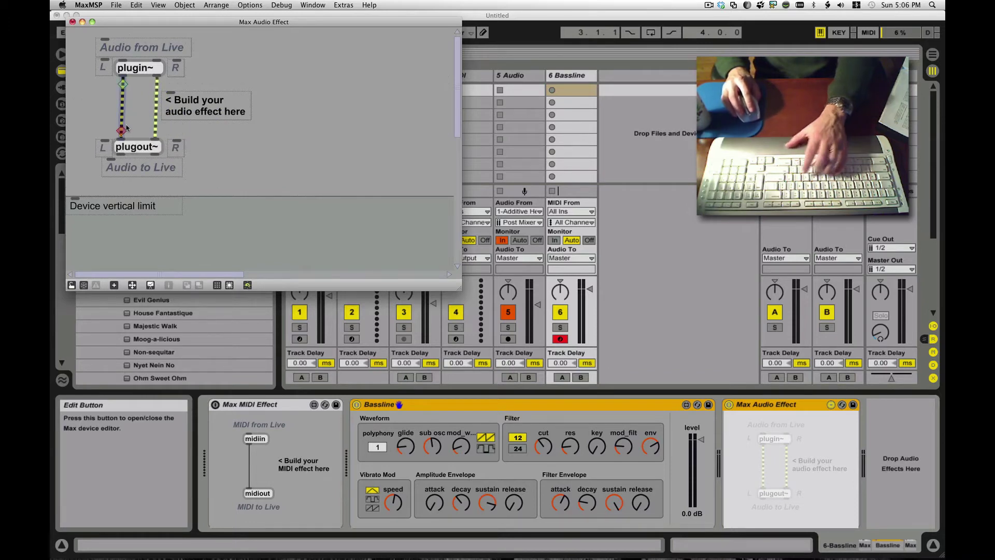
key("BackSpace")
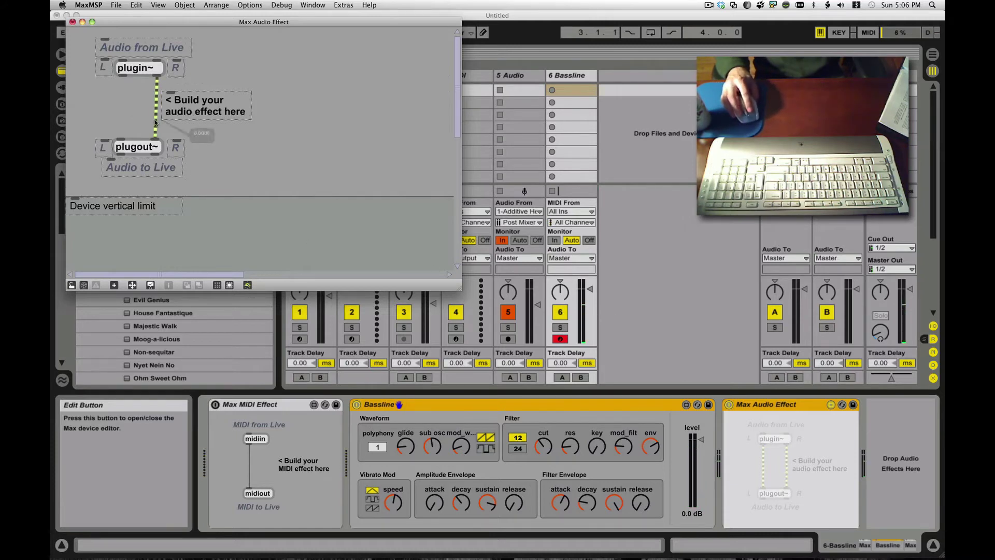
key("BackSpace")
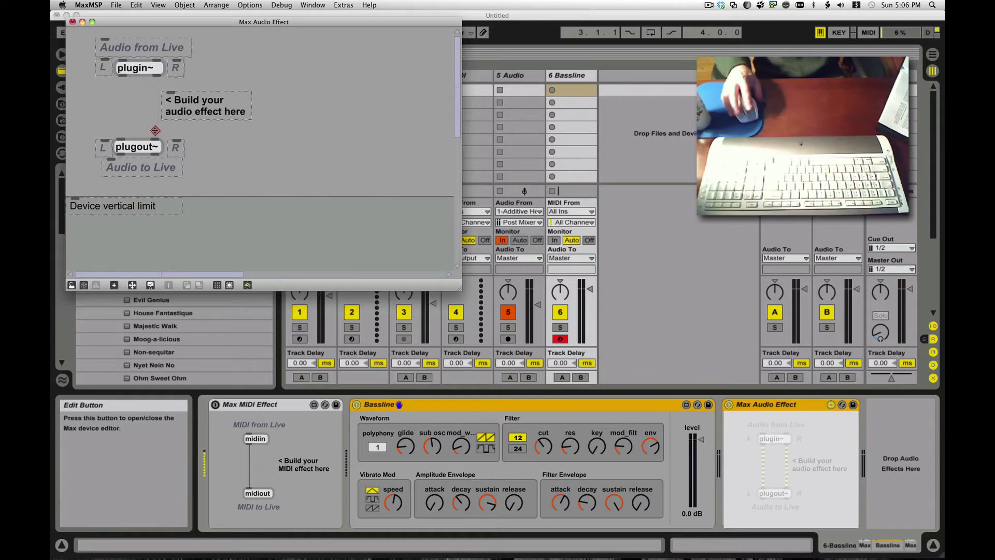
Cross-connect plugin~ to plugout~, left outlet to right inlet and right outlet to left inlet, and close the patch without saving
left_click_drag(123, 75, 154, 142)
left_click_drag(156, 75, 120, 141)
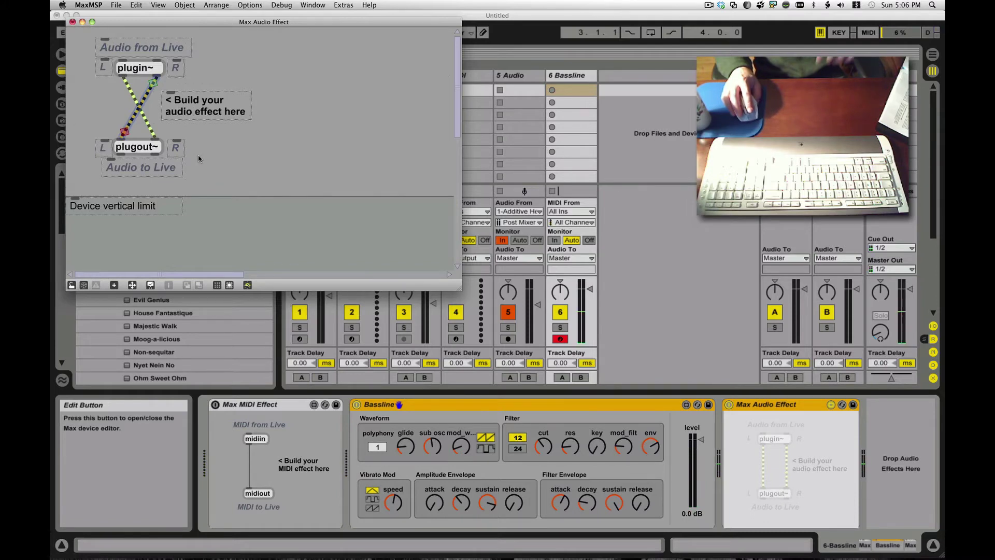
left_click_drag(147, 22, 411, 41)
left_click(335, 41)
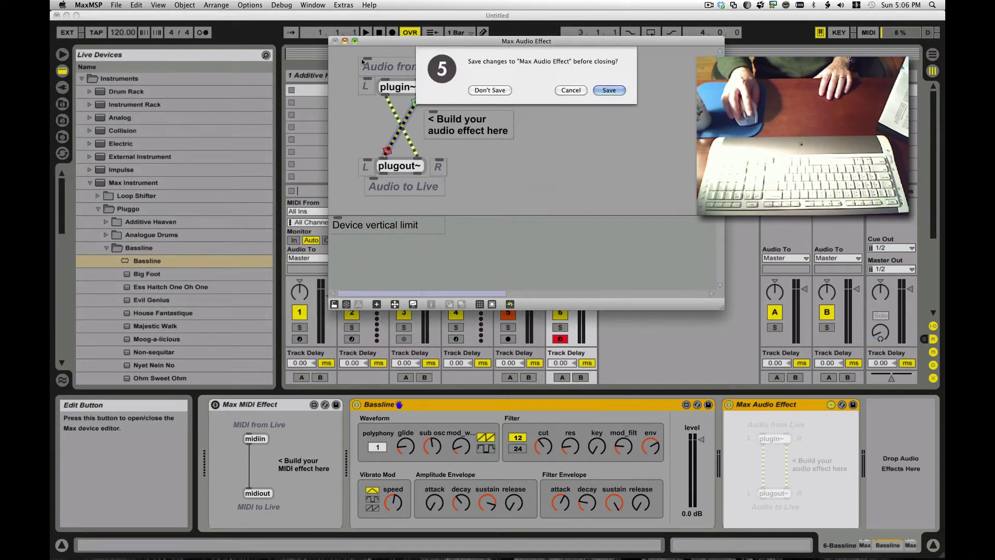
left_click(491, 90)
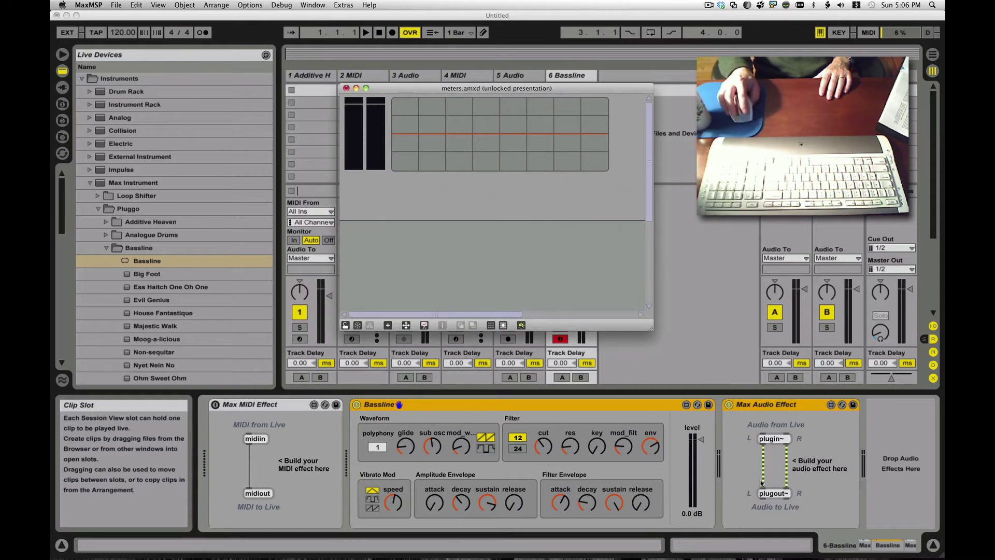
Open the transpose MIDI effect of the Additive Heaven track in the Max editor and enlarge its patch
left_click(254, 441)
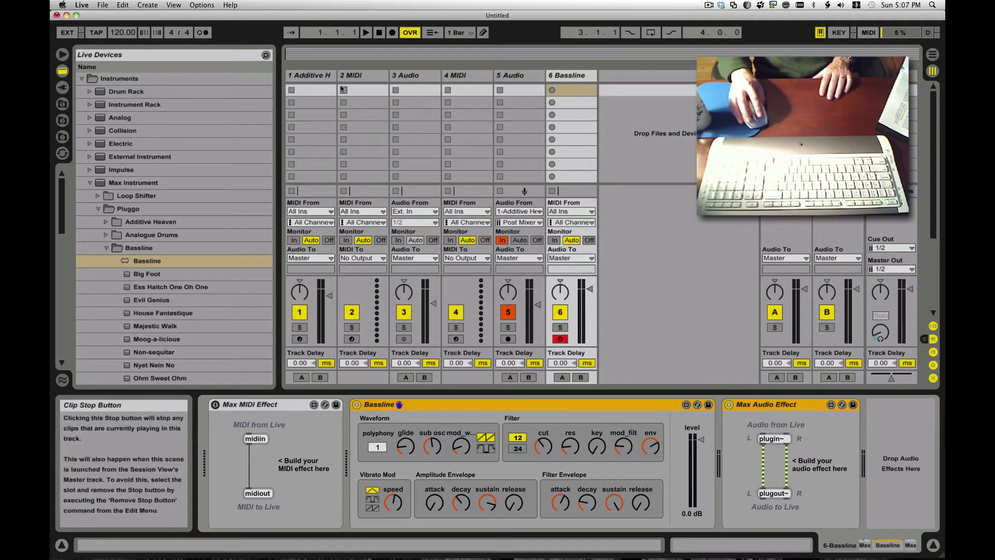
left_click(310, 75)
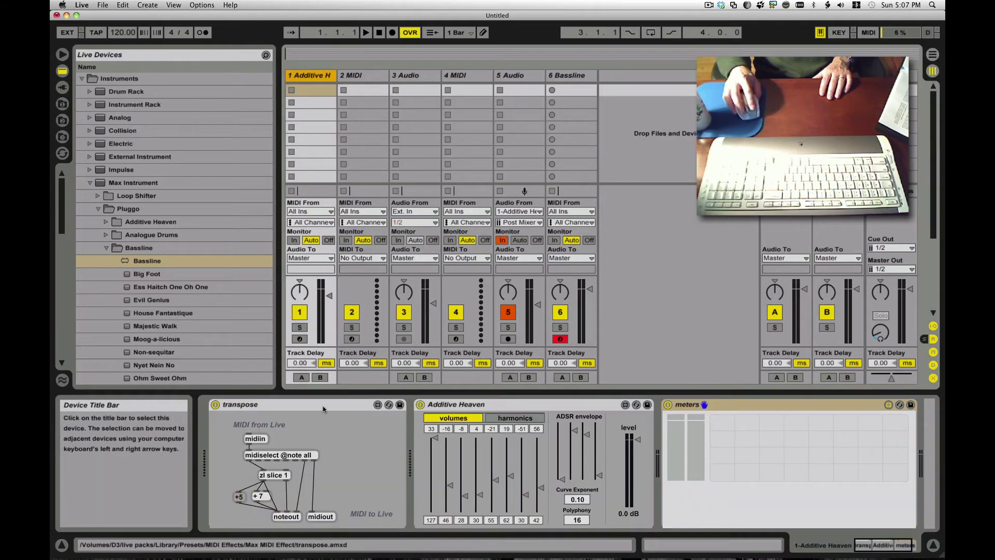
left_click(389, 404)
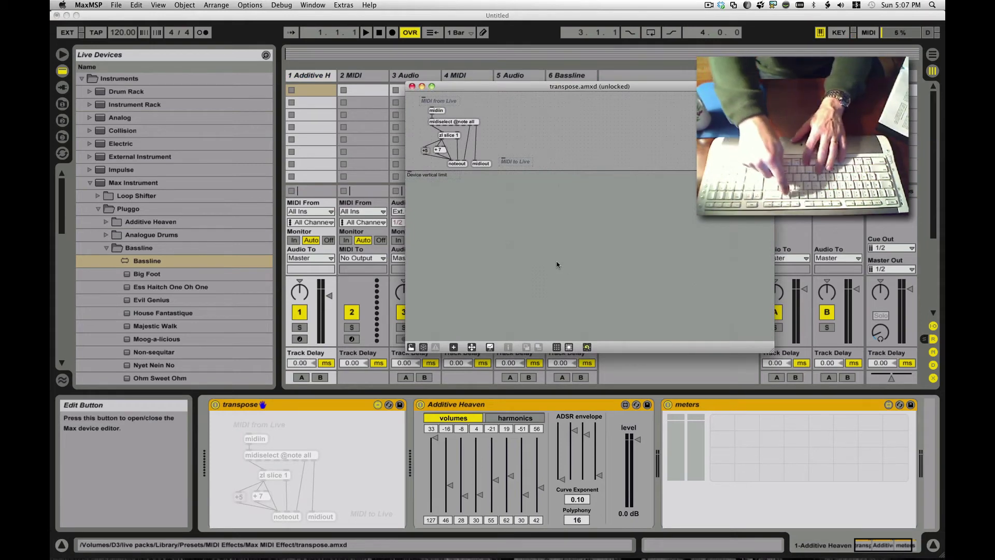
key("super+equal")
key("super+equal")
key("super+equal")
scroll(582, 255, "up", 3)
scroll(582, 255, "left", 5)
scroll(581, 254, "up", 4)
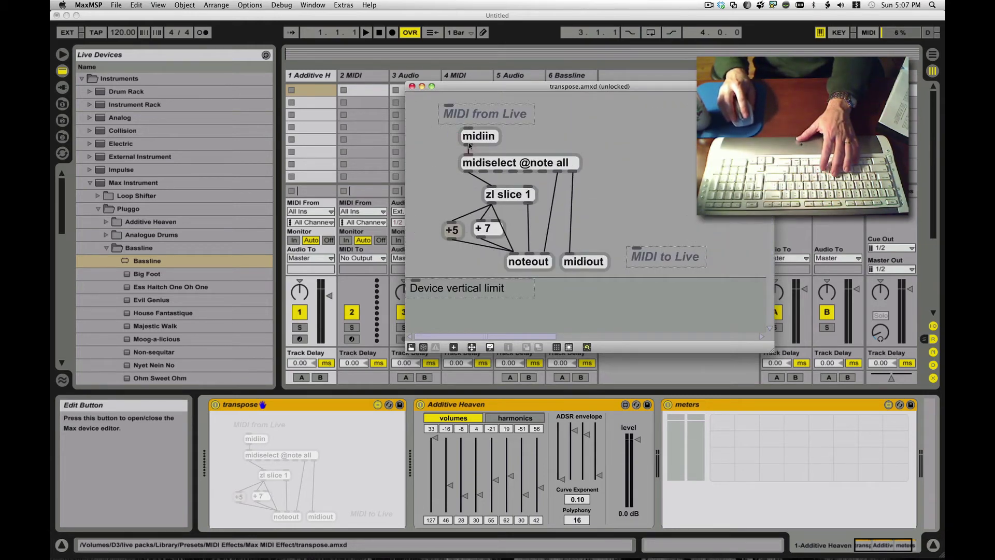
mouse_move(468, 147)
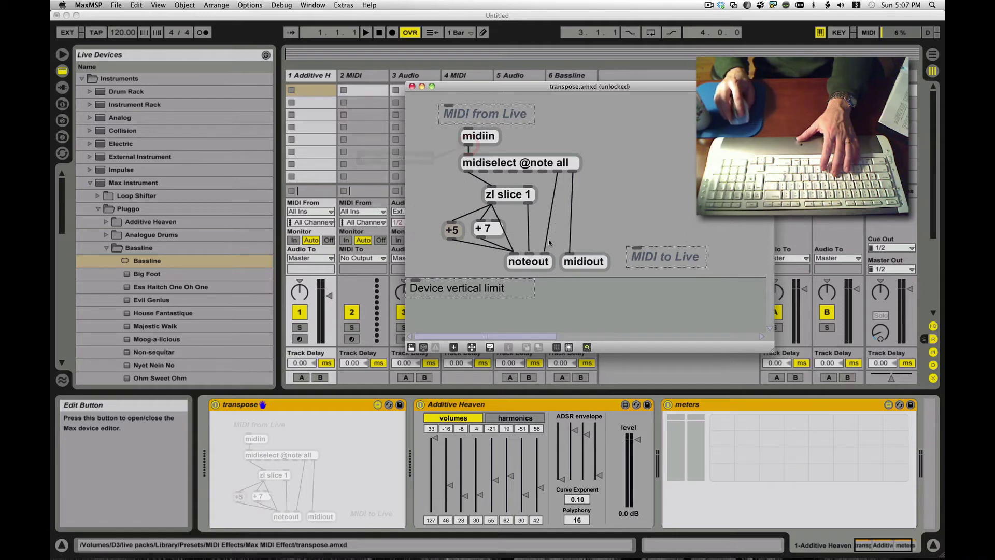
mouse_move(570, 254)
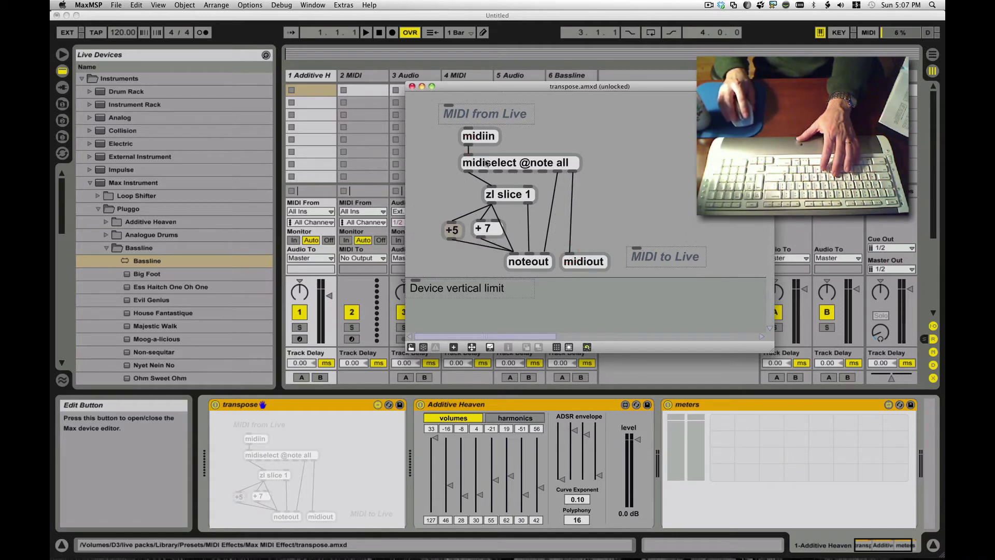
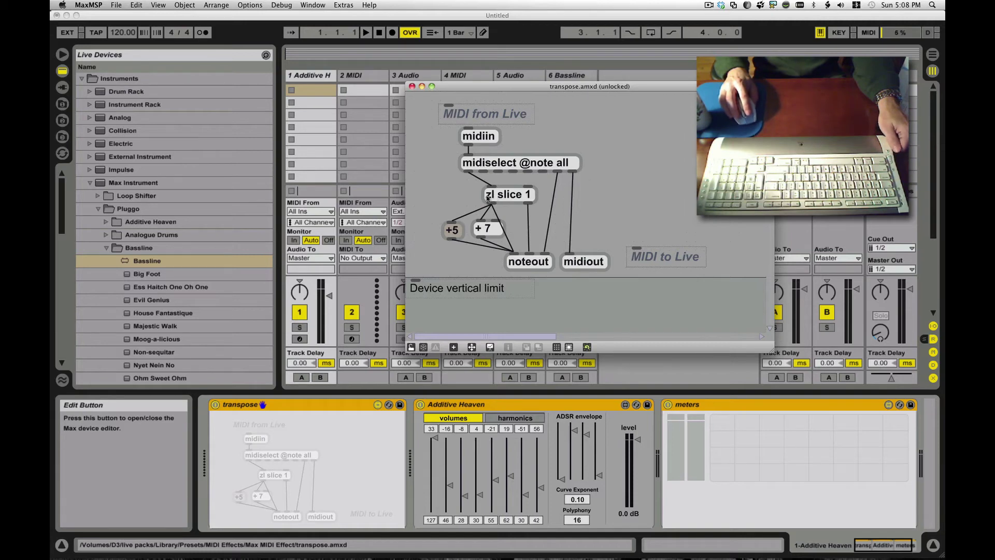
Move the zl slice 1 object slightly to the right and inspect the Pitch inlet of noteout
left_click(512, 195)
left_click_drag(512, 195, 485, 203)
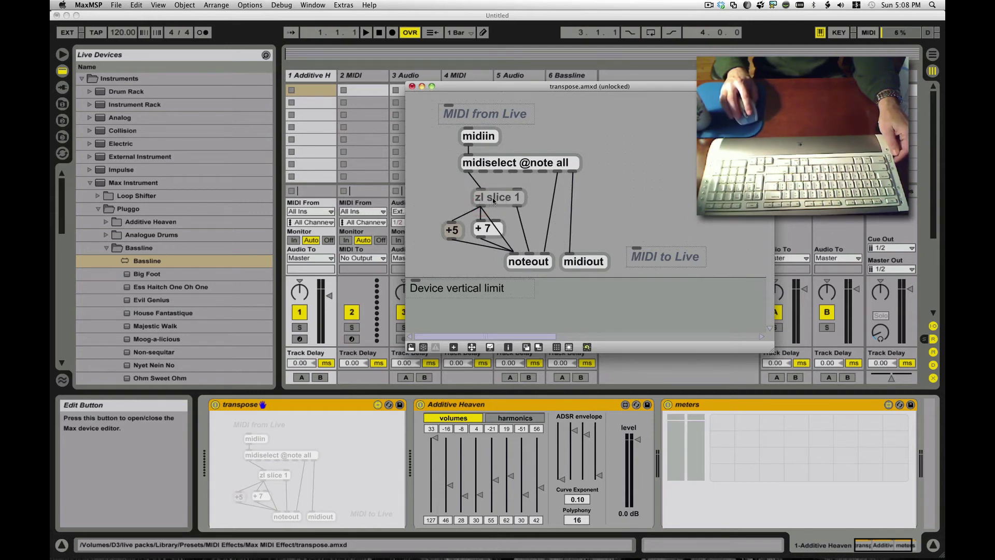
mouse_move(473, 202)
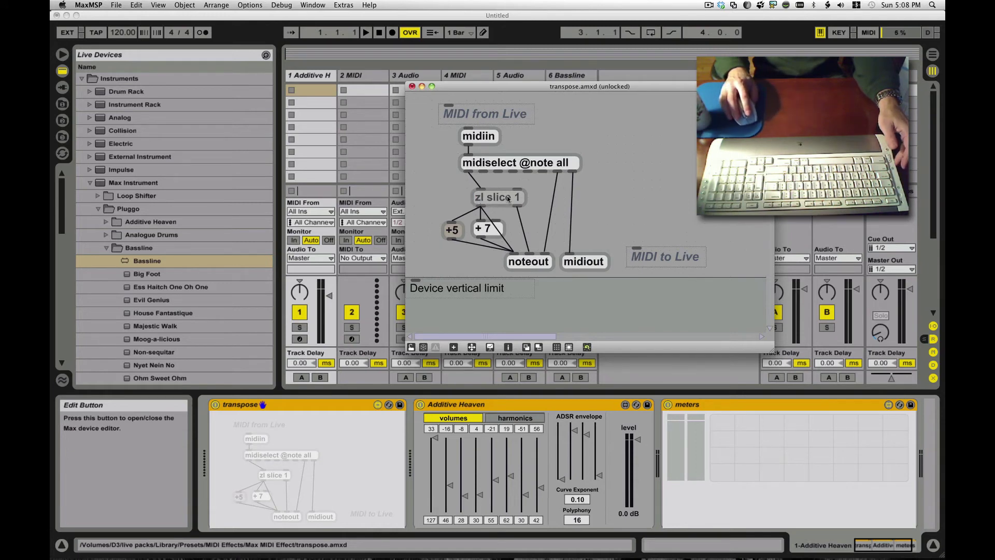
left_click_drag(508, 198, 526, 193)
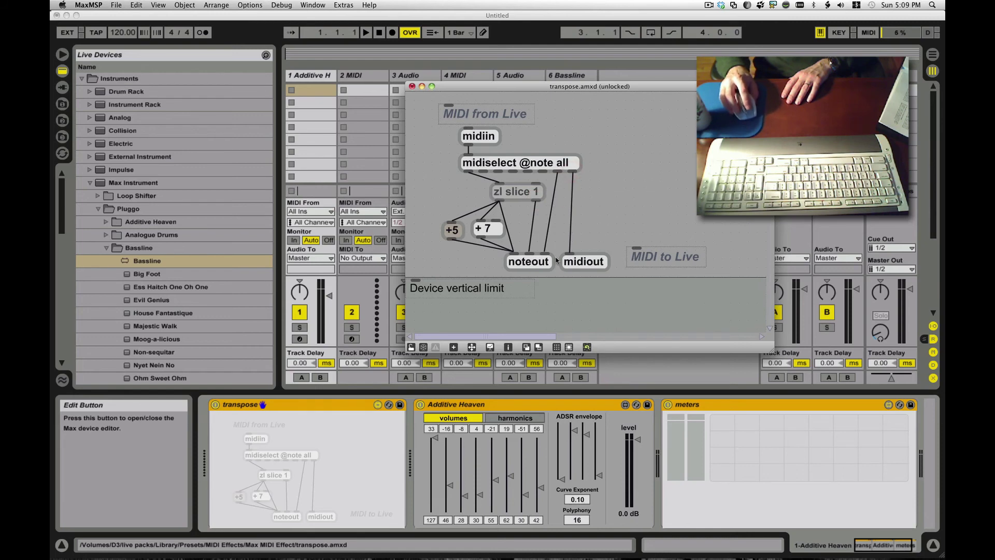
left_click(514, 254)
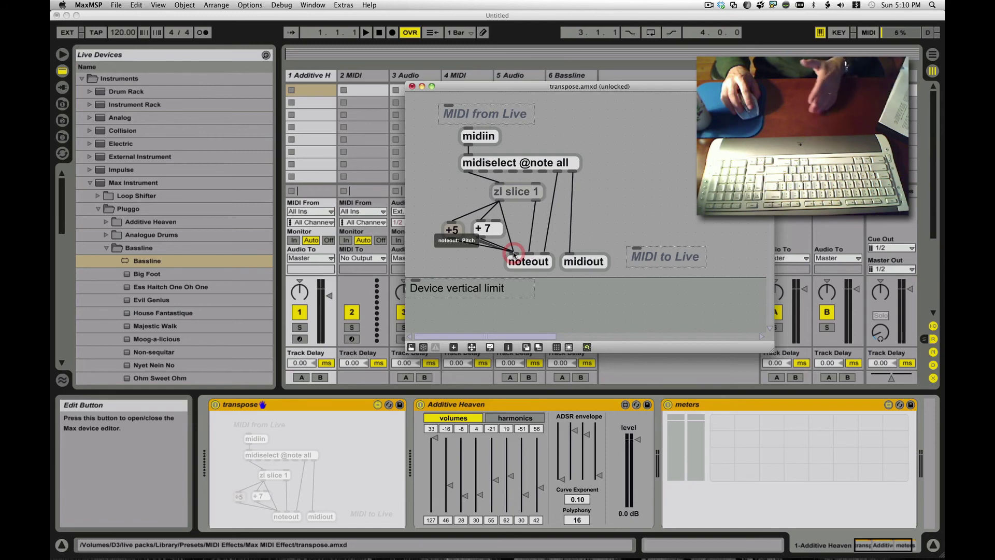
left_click_drag(514, 254, 516, 257)
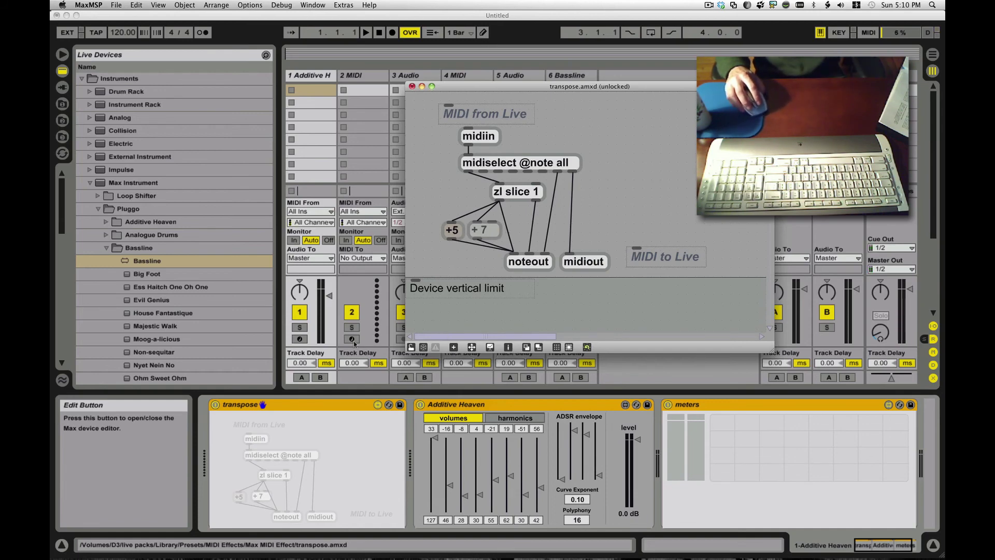
Arm the Additive Heaven track and lower its instrument's output level to -17 dB, keeping the transpose patch open in the Max editor
left_click(300, 339)
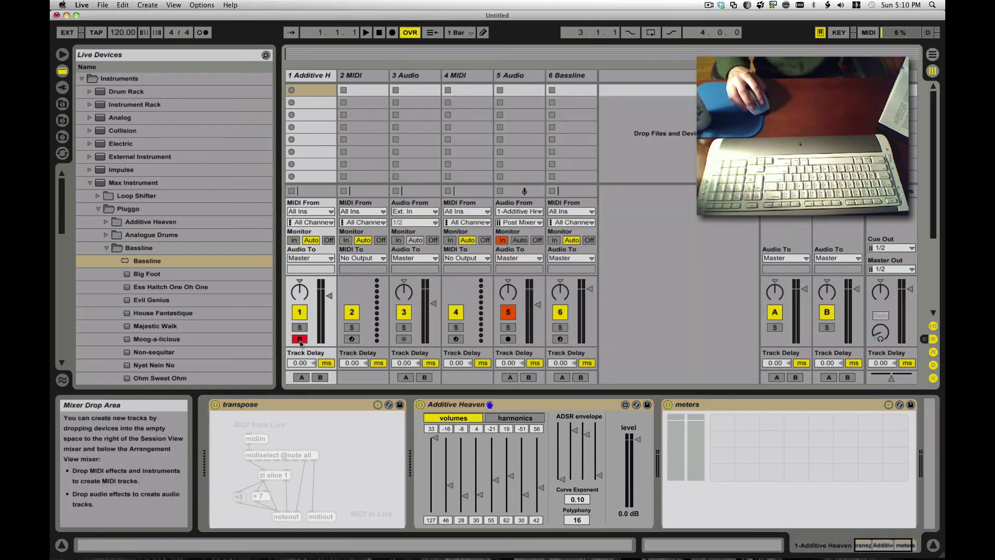
left_click(378, 404)
left_click(378, 404)
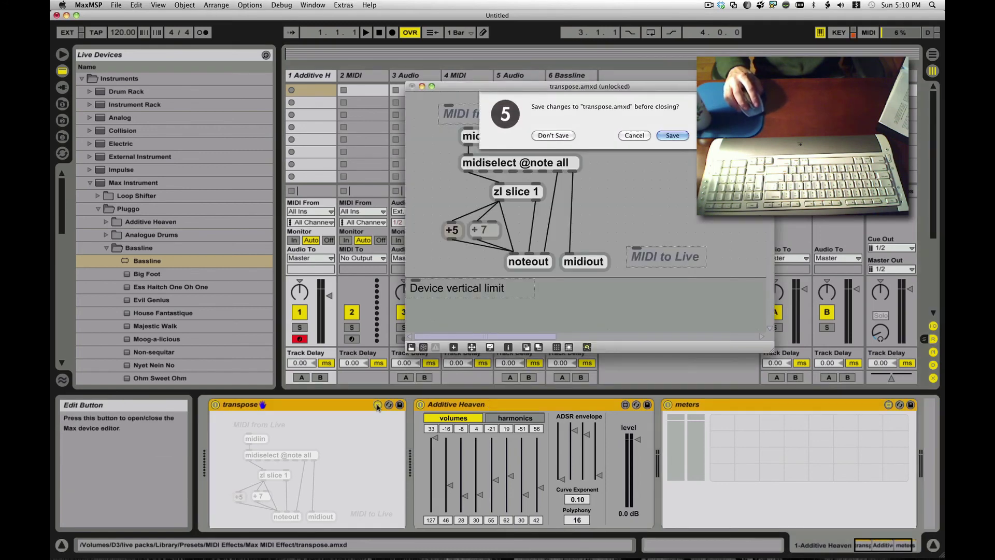
left_click(634, 135)
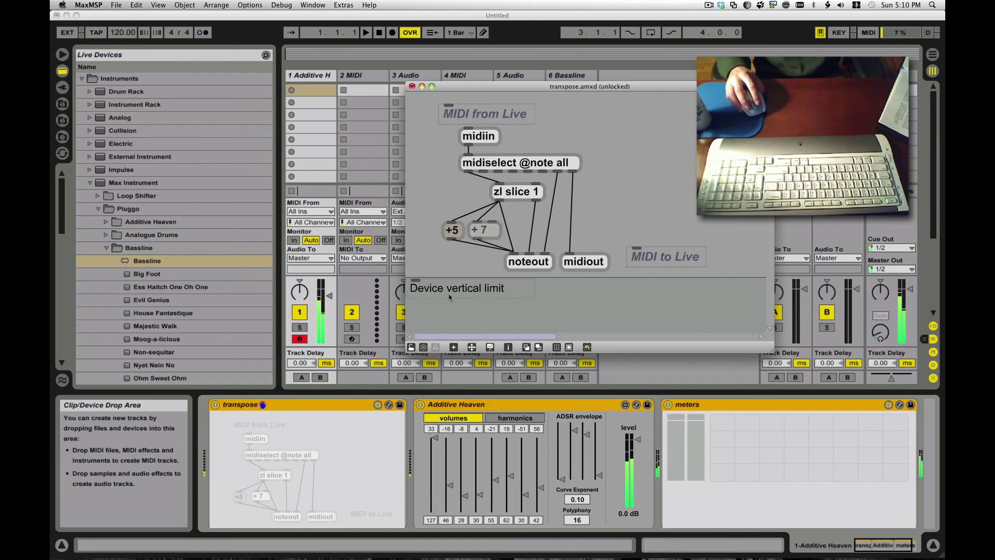
left_click_drag(638, 439, 638, 456)
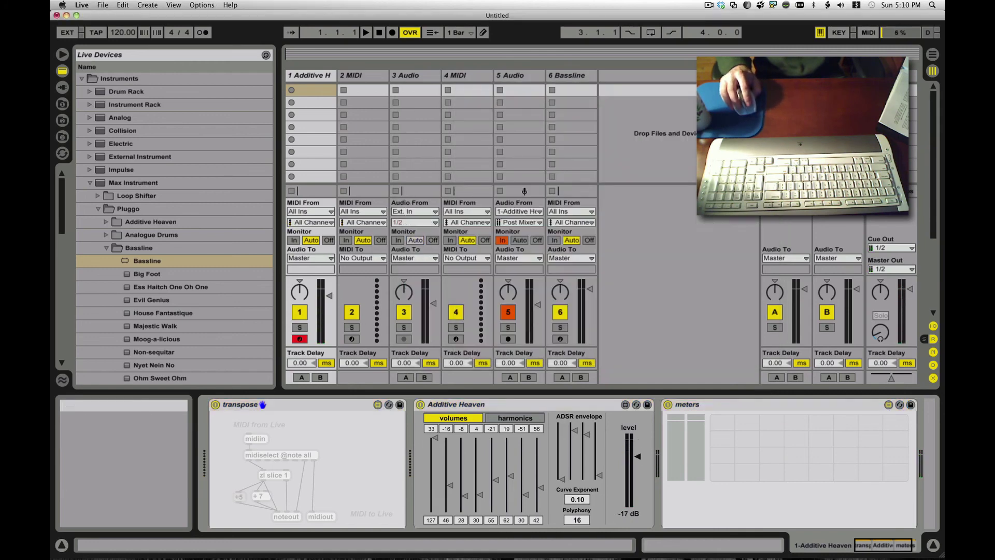
left_click(388, 404)
left_click(635, 135)
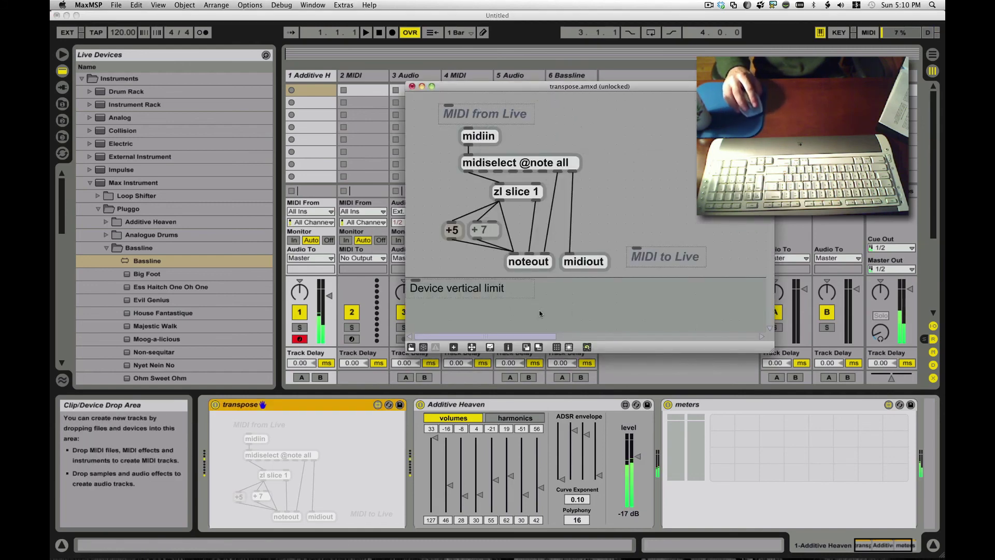
Delete and reconnect the patch cords from zl slice 1 to the +5 and + 7 objects, and close the transpose patch with changes saved
left_click(486, 212)
left_click(482, 208)
key("BackSpace")
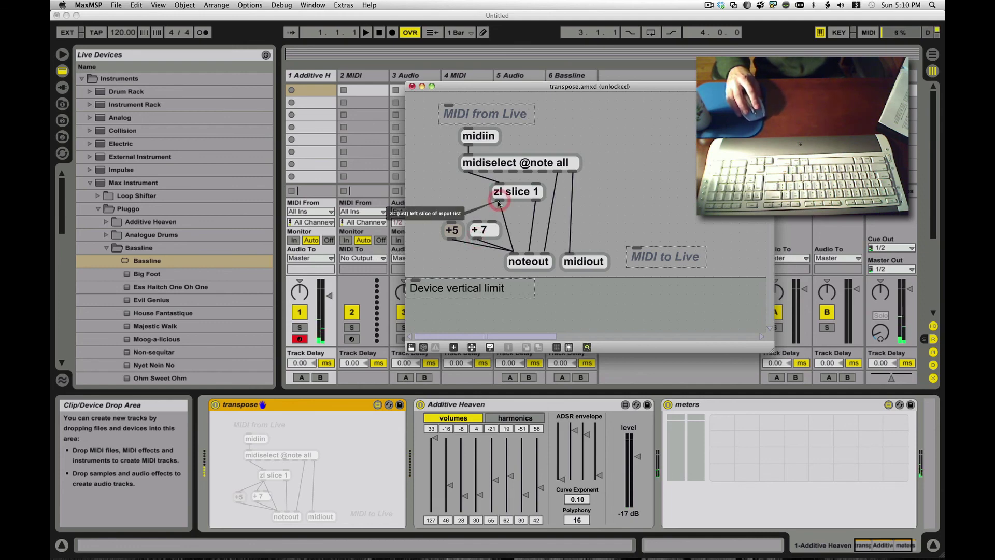
left_click_drag(497, 200, 454, 226)
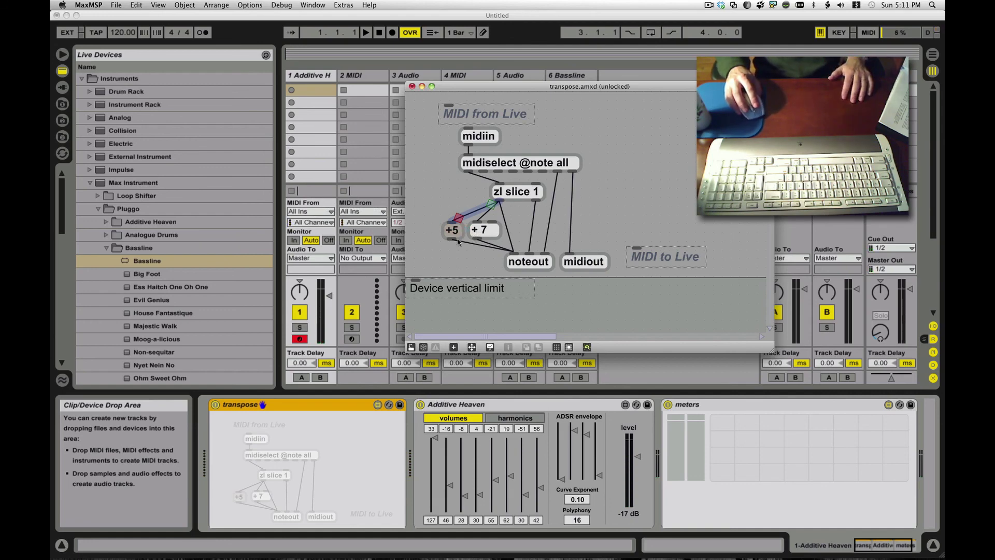
left_click(412, 86)
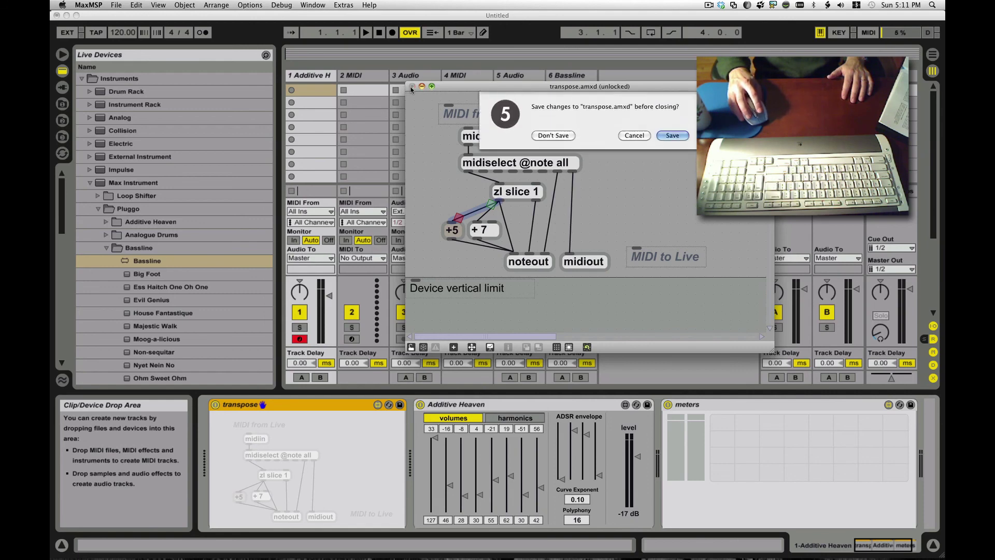
left_click(667, 136)
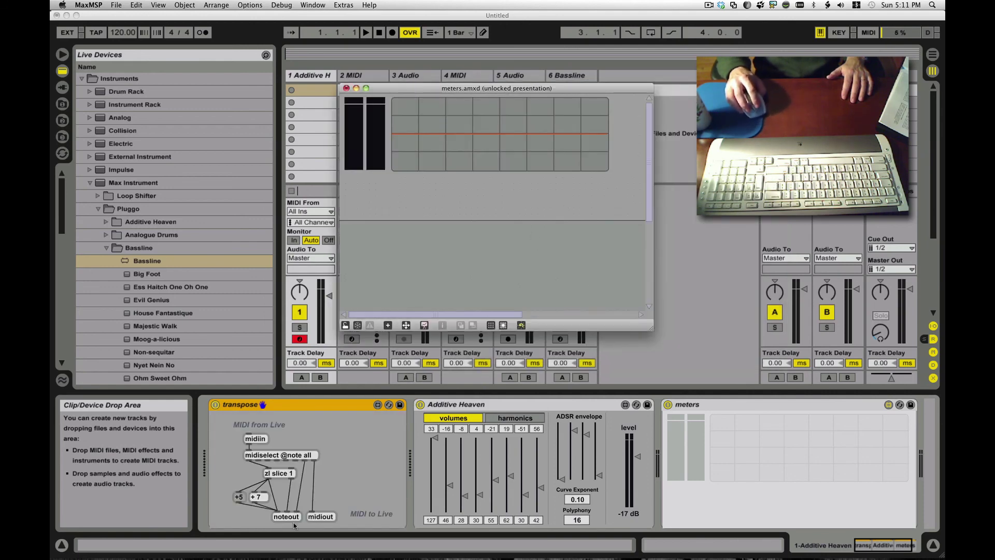